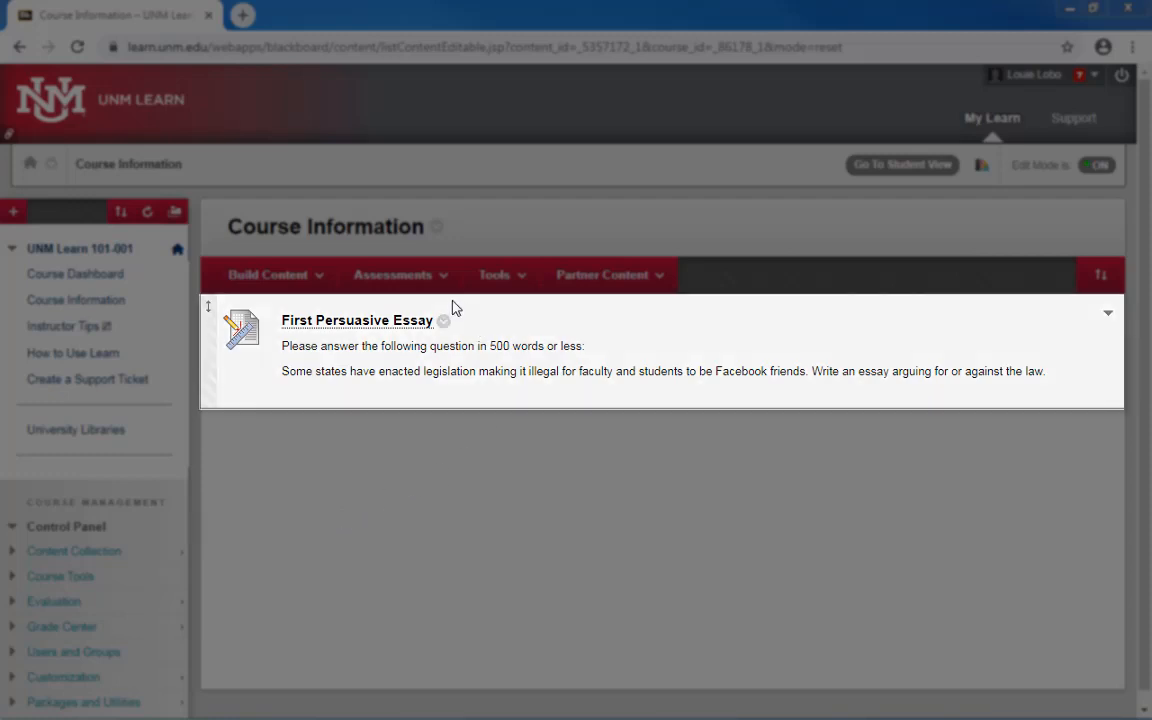
Step: Start a new assignment in Course Information named "Second Persuasive Essay" with the instructions "Instructions go here."
click(433, 285)
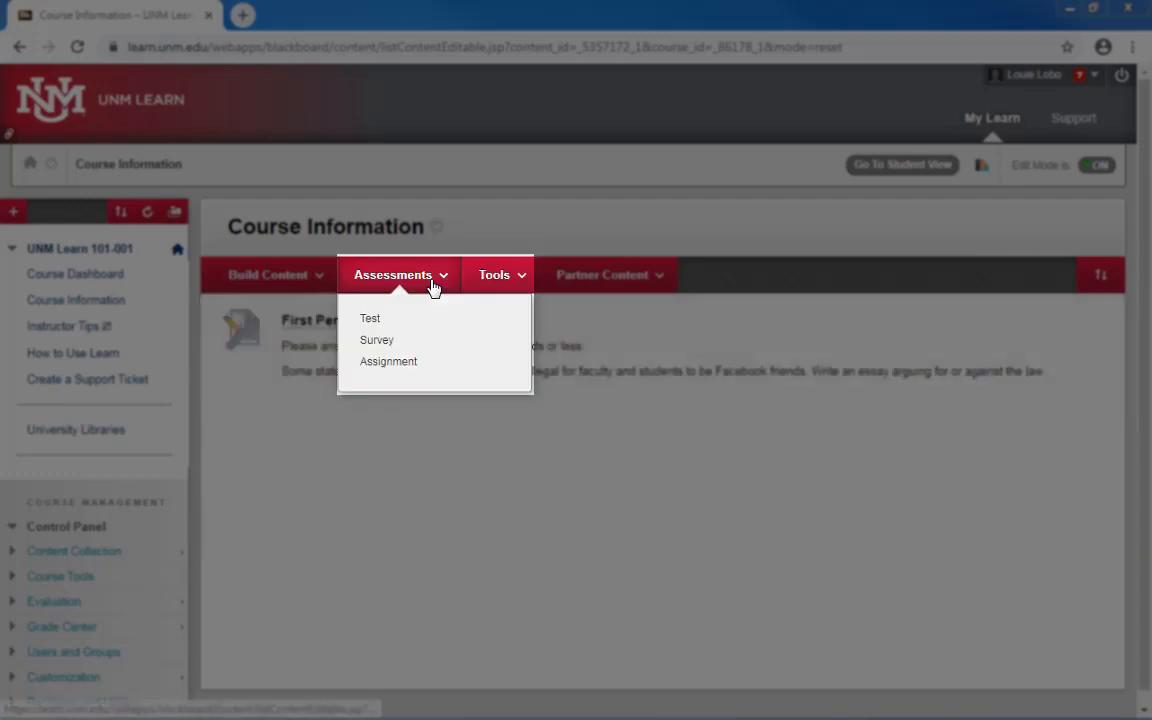
click(386, 362)
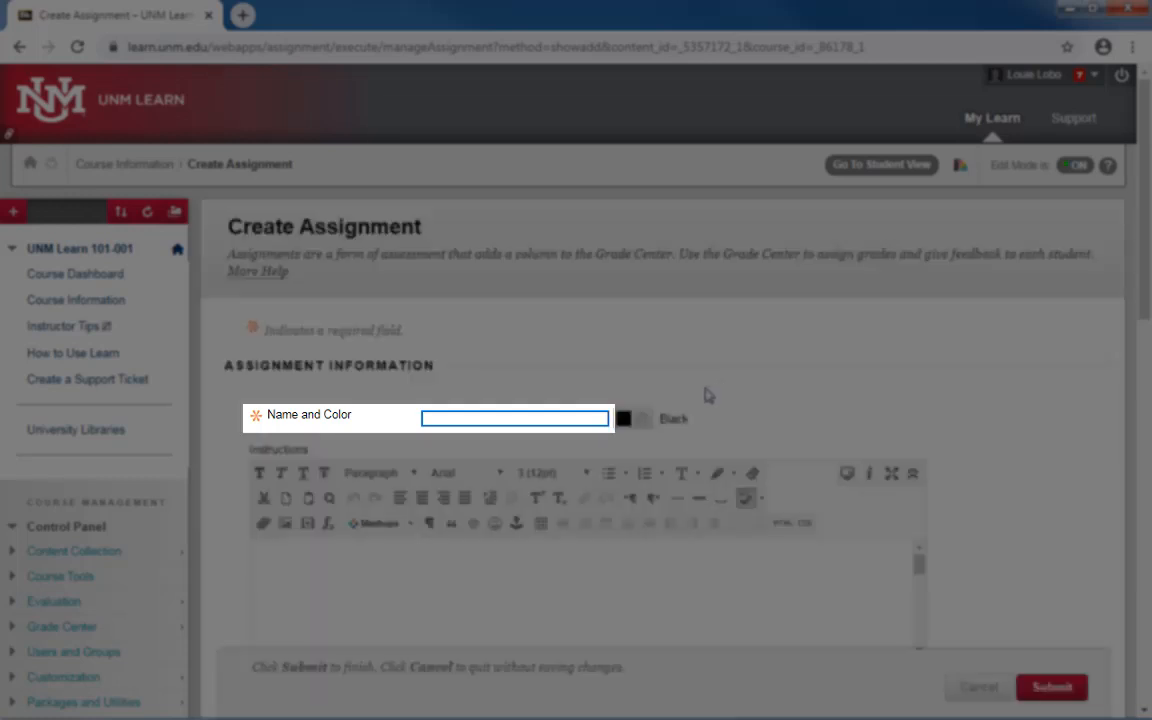
text(Second )
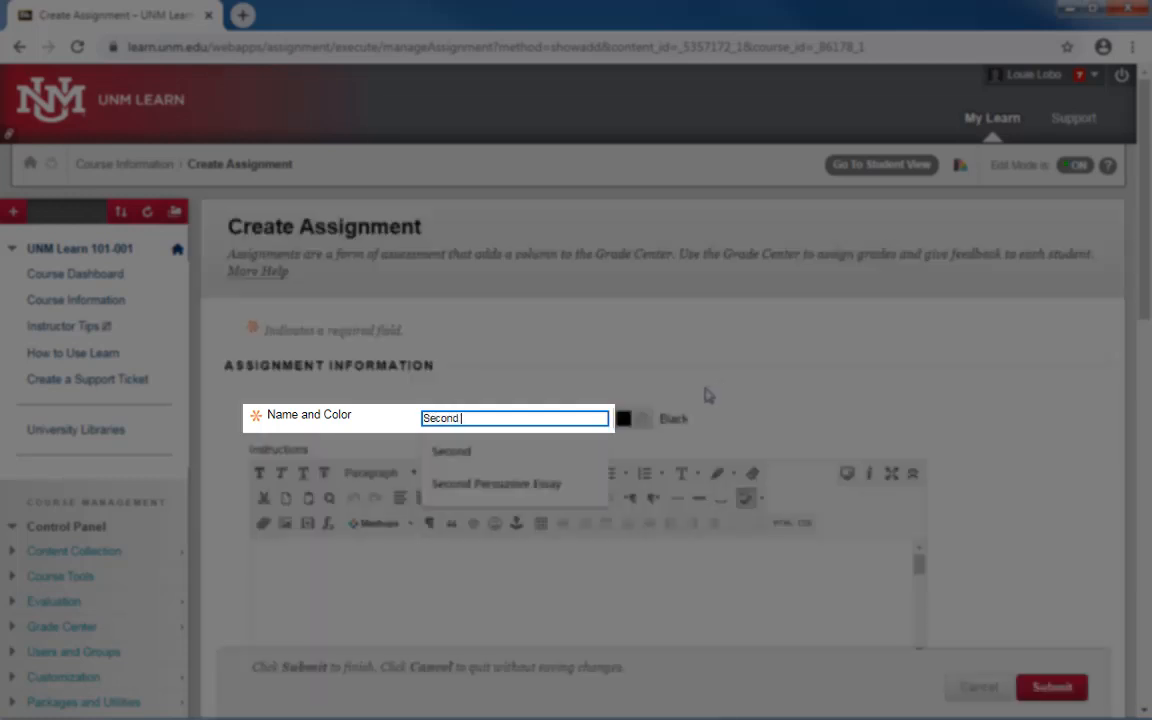
text(Persuasive )
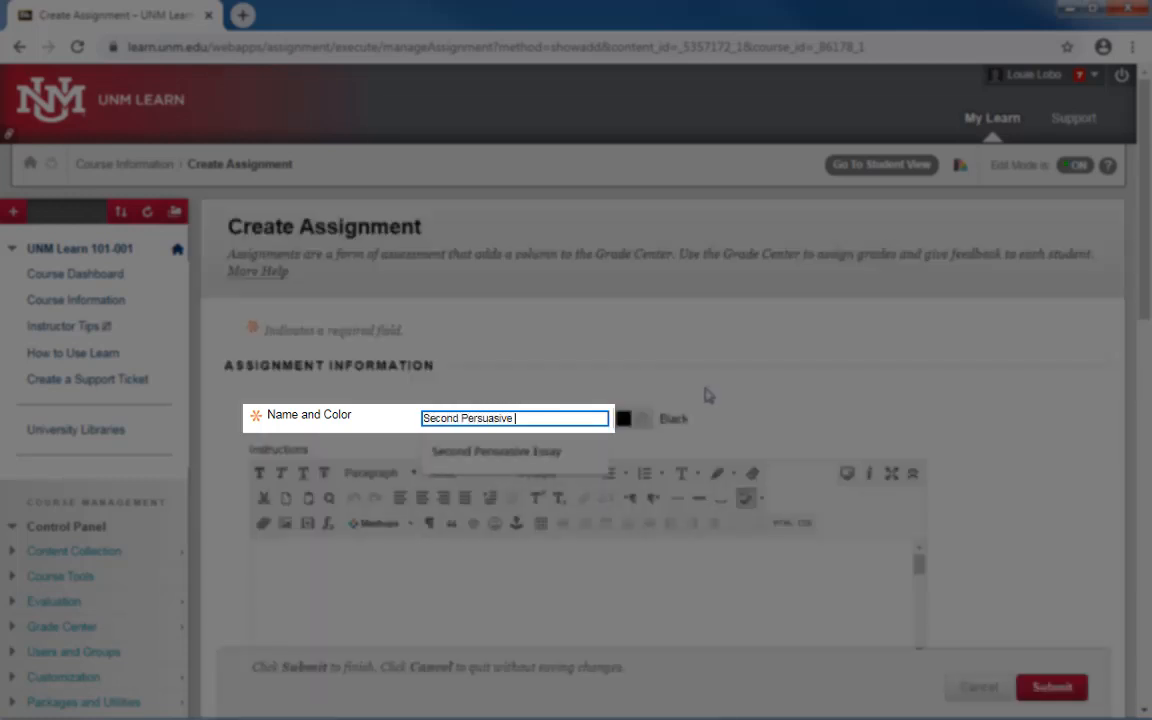
text(Essay)
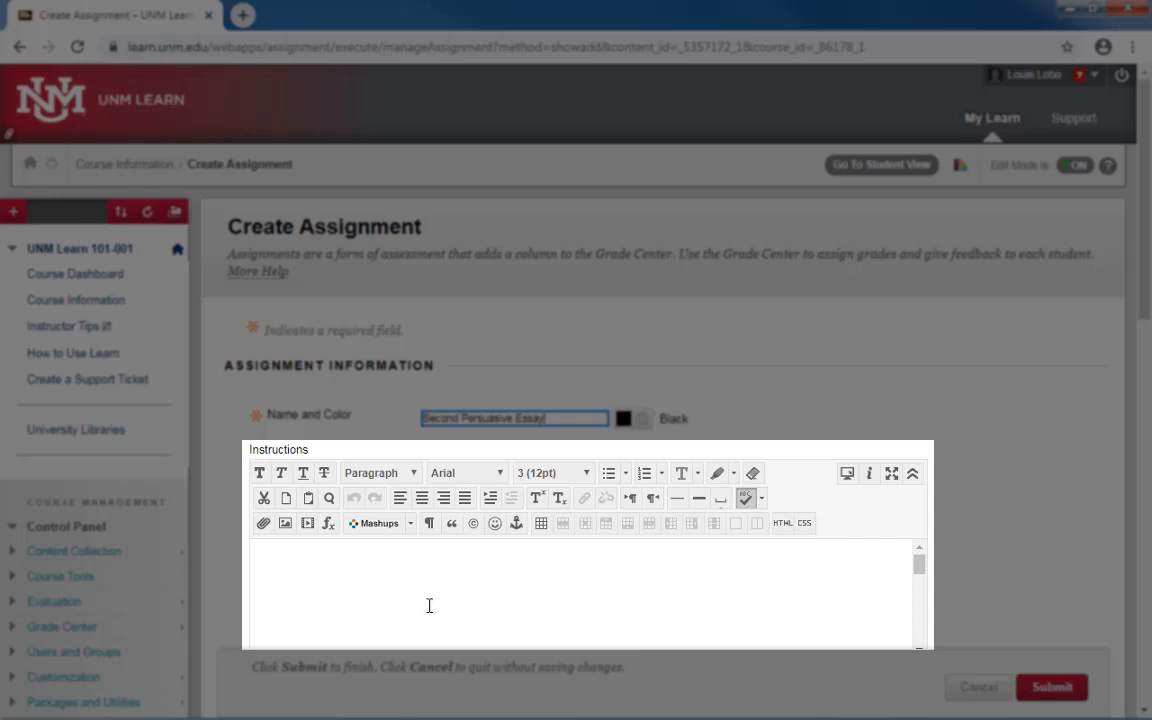
click(351, 574)
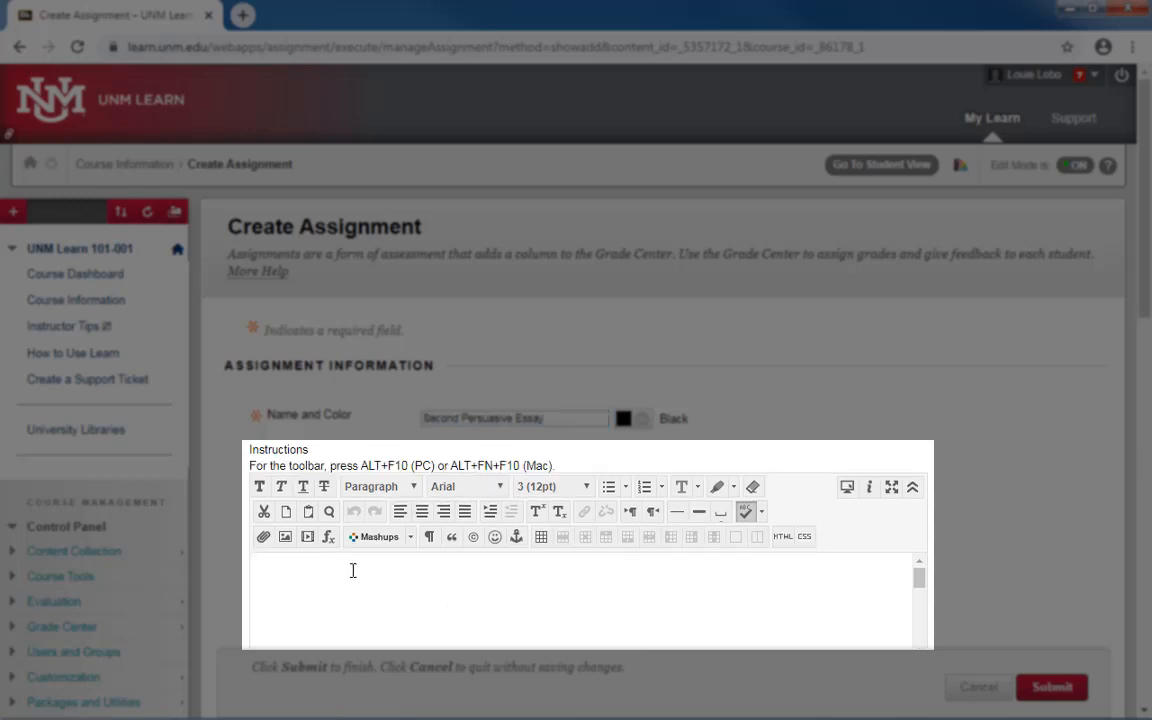
text(Instructions go here.)
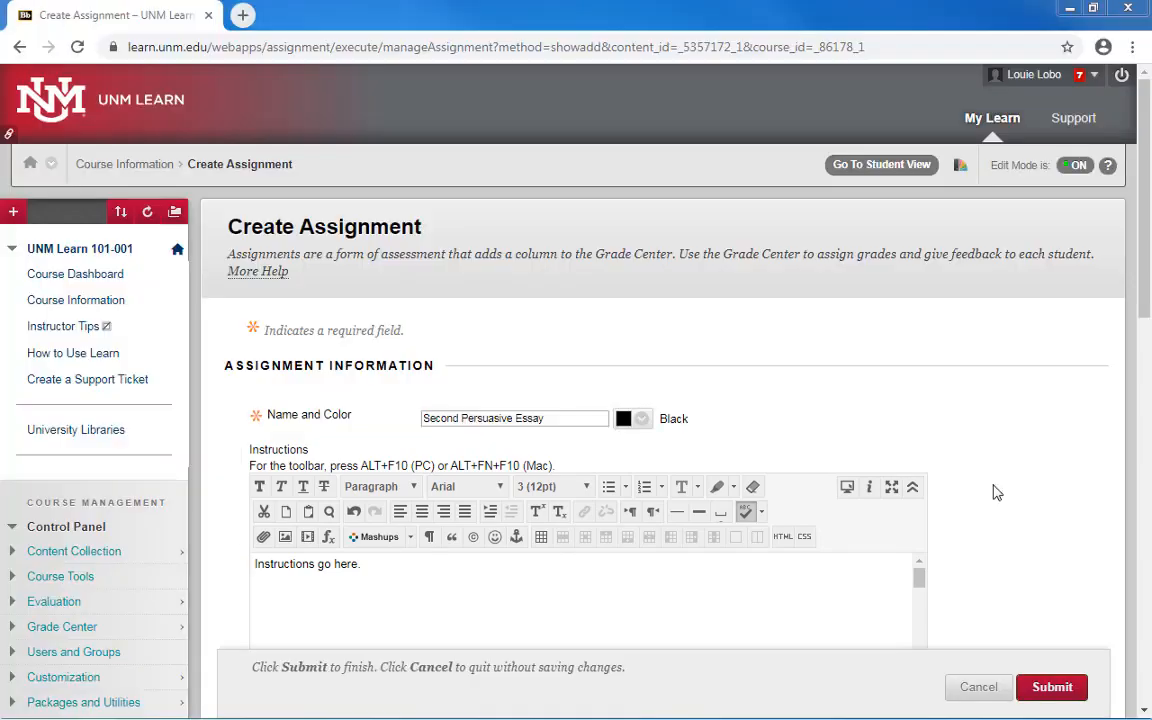
Step: Enable the assignment's due date and set it to 03/23/2020 at 11:59 PM
scroll(996, 490, down, 8)
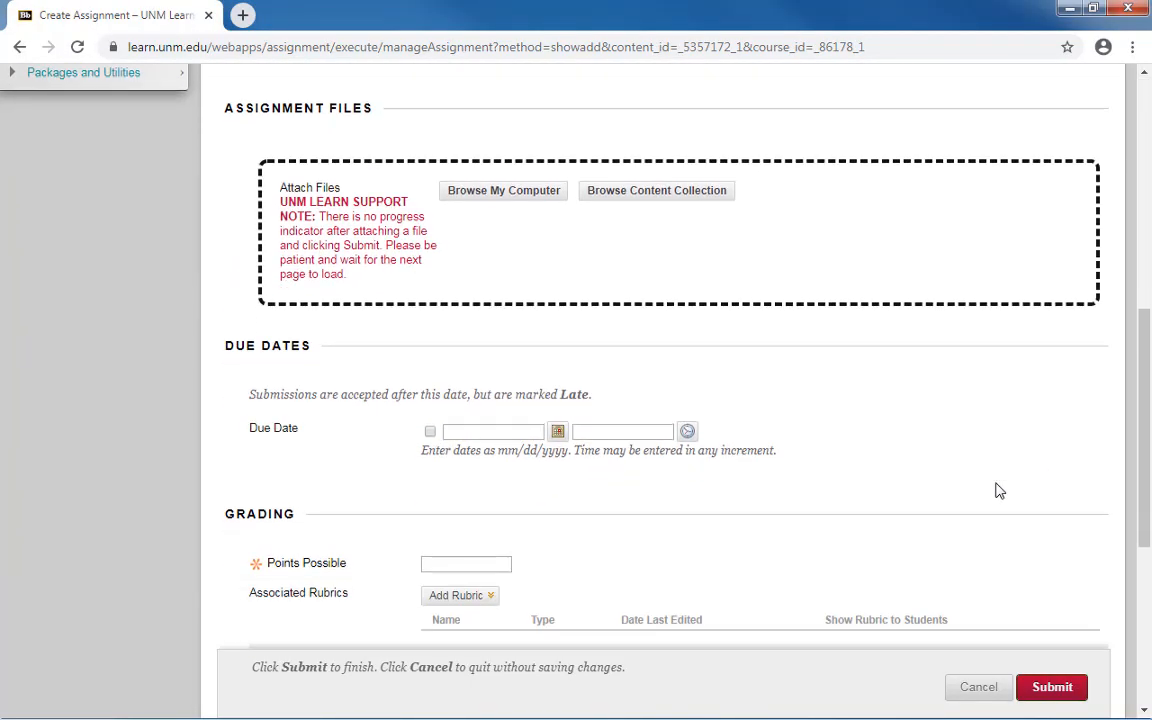
scroll(996, 490, down, 3)
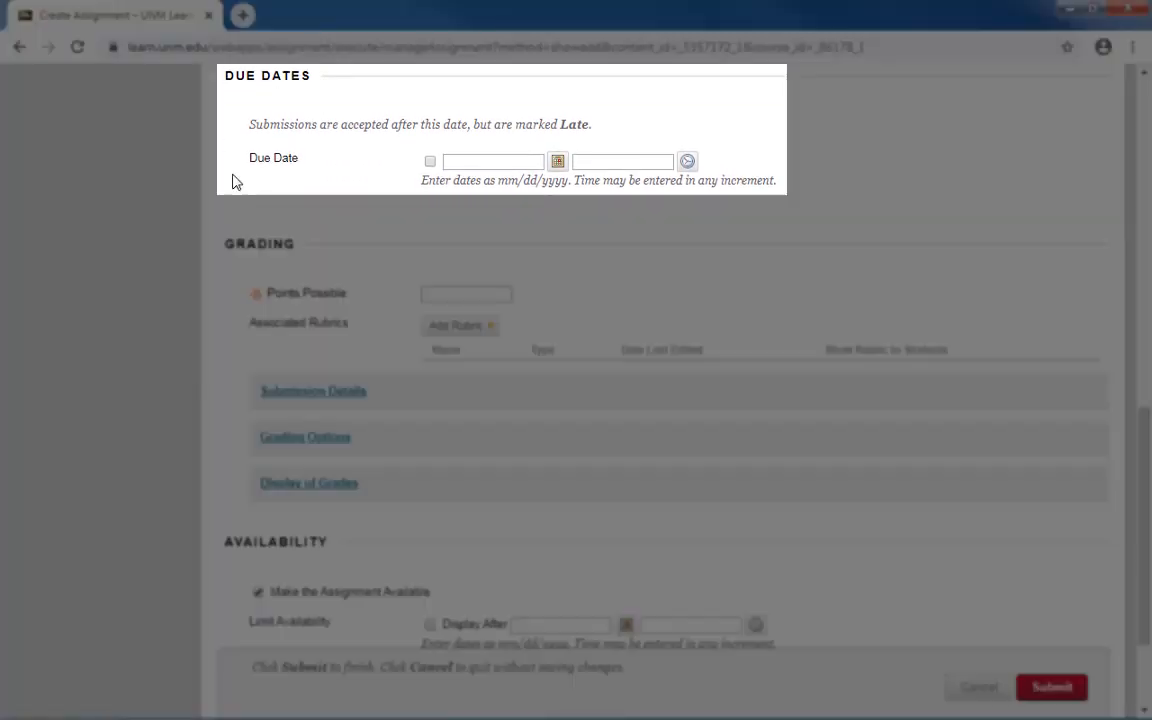
click(430, 161)
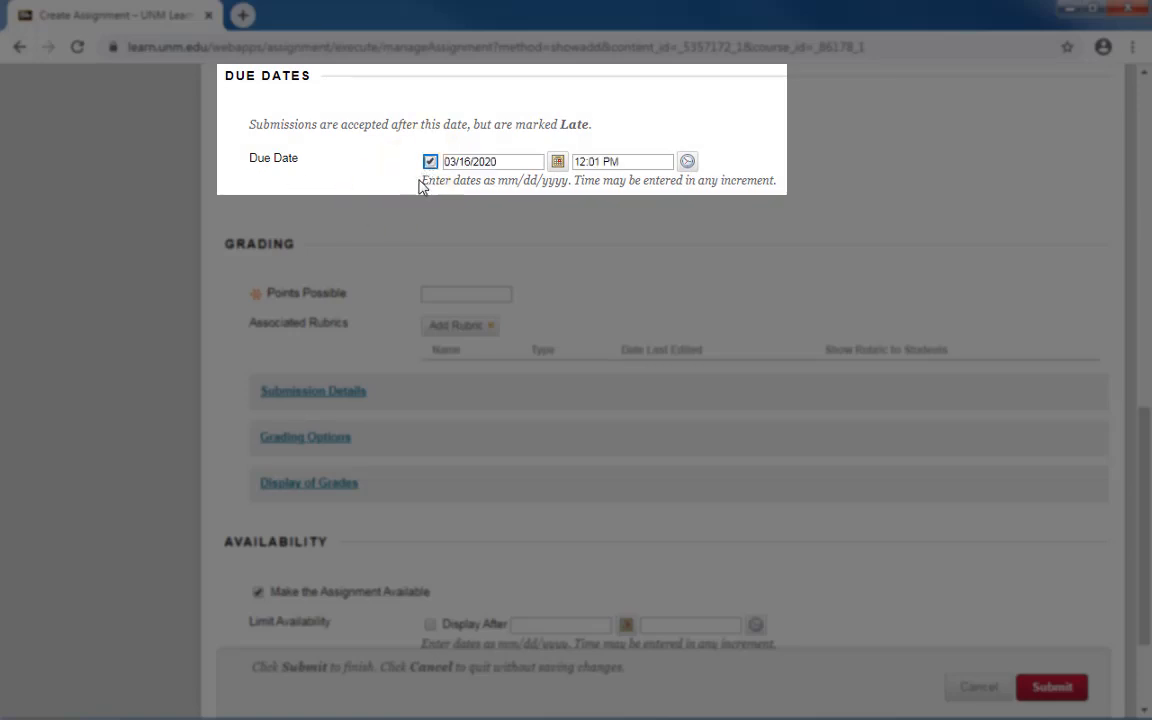
click(558, 163)
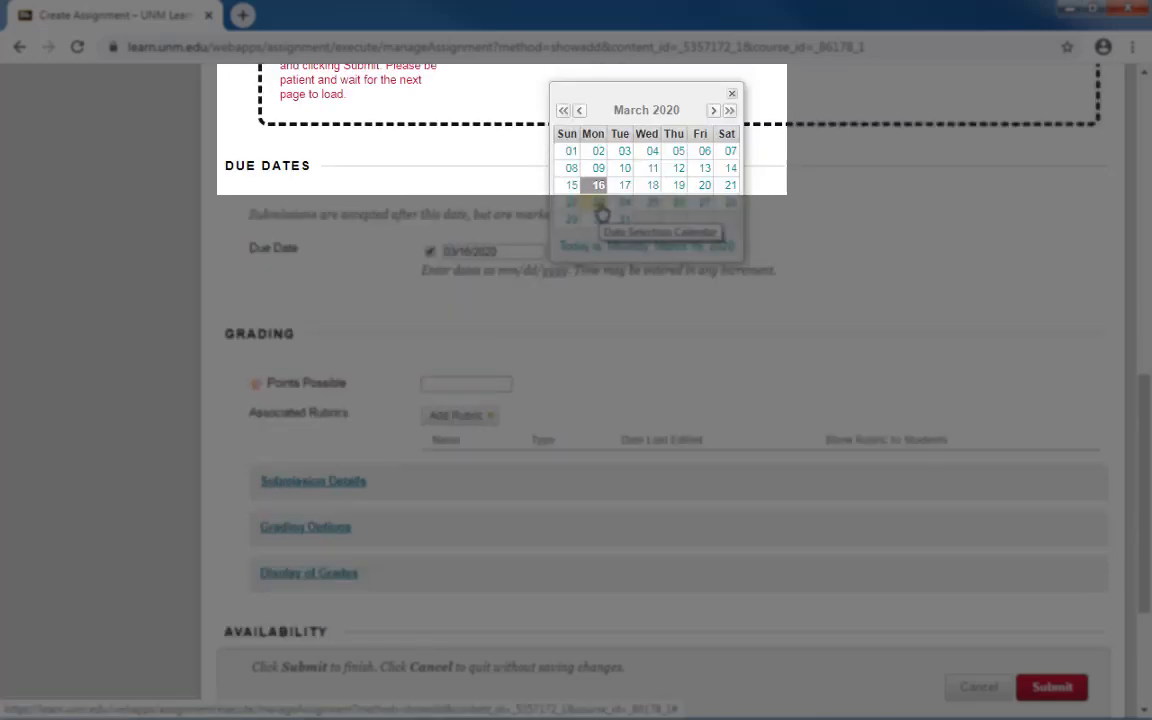
scroll(590, 205, up, 1)
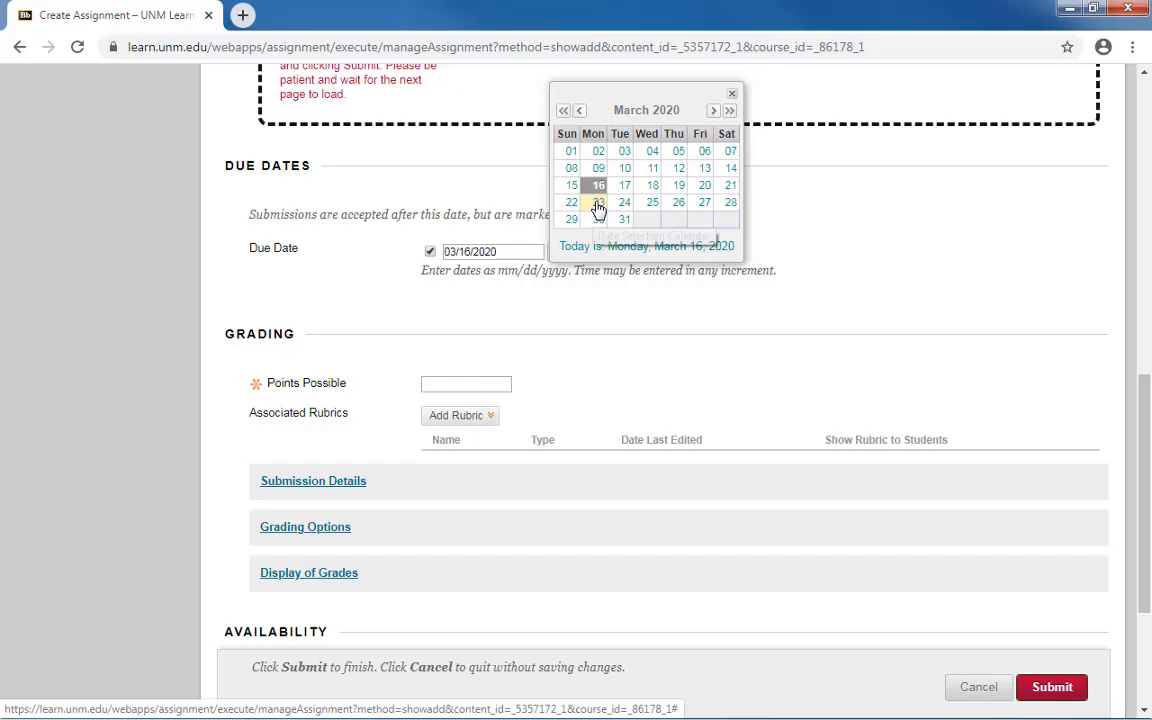
click(598, 209)
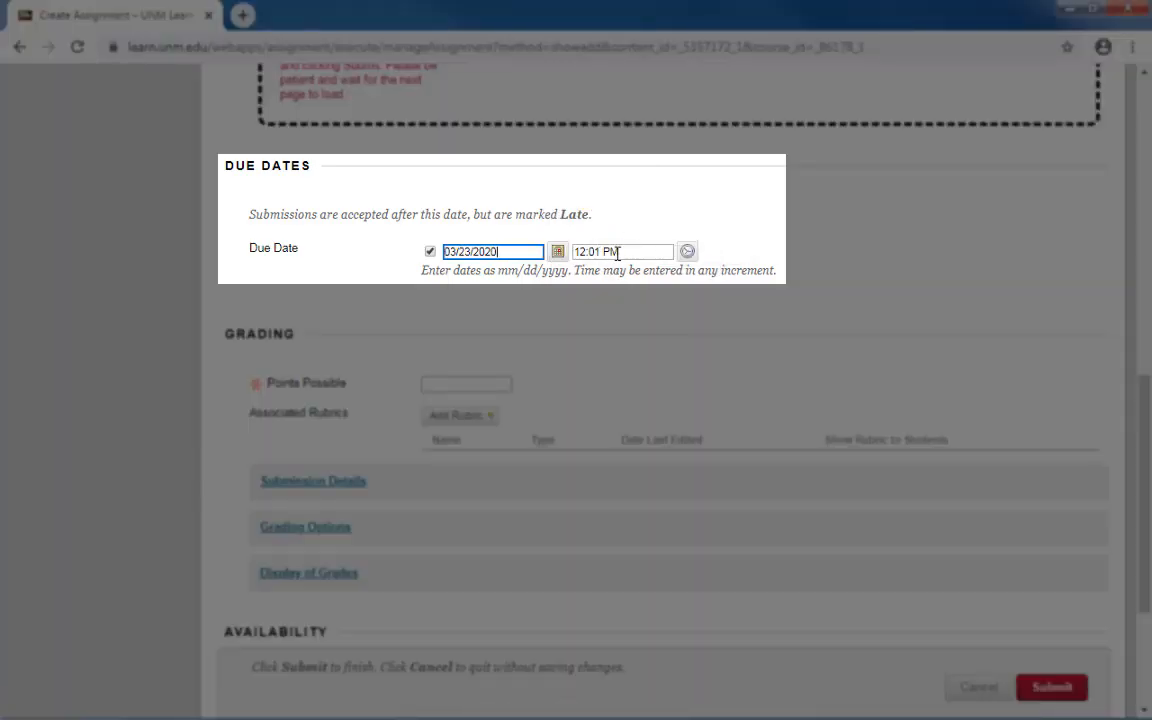
click(688, 256)
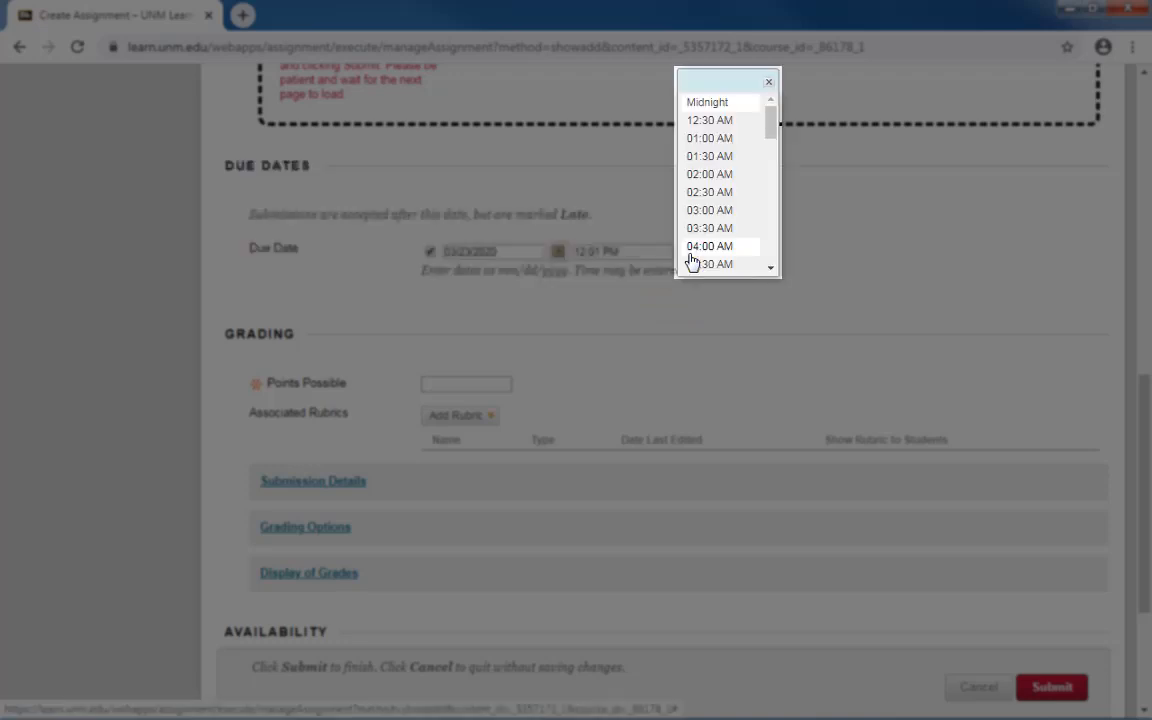
scroll(733, 233, down, 12)
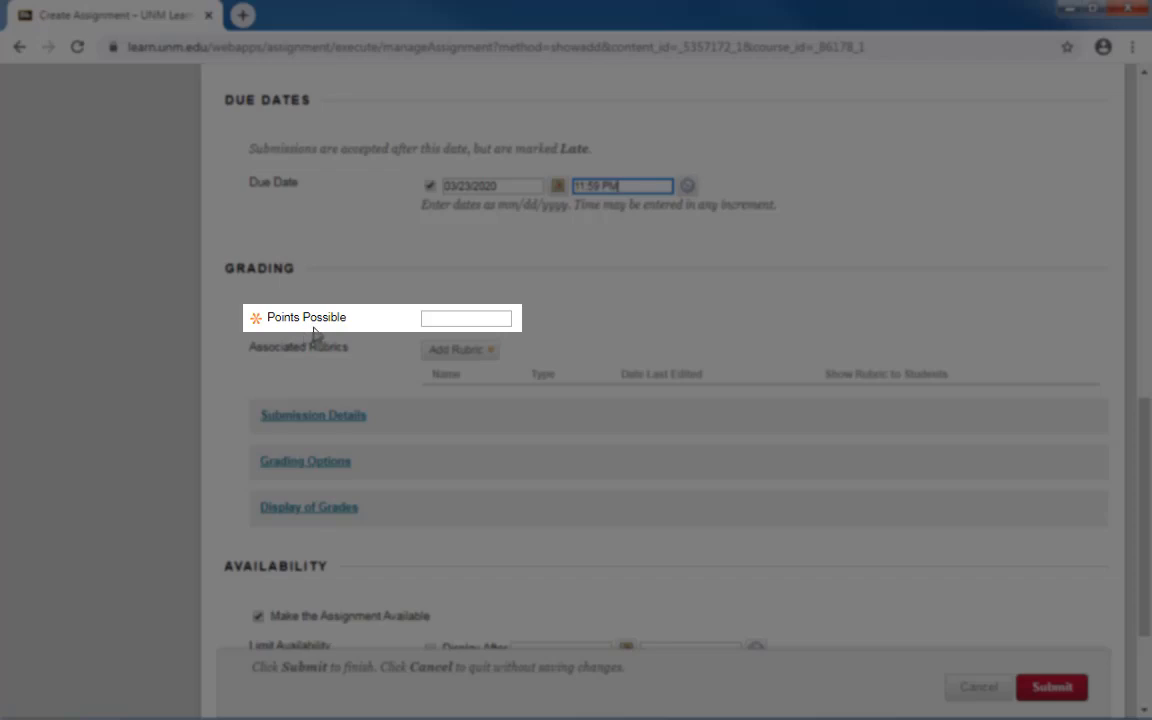
click(375, 284)
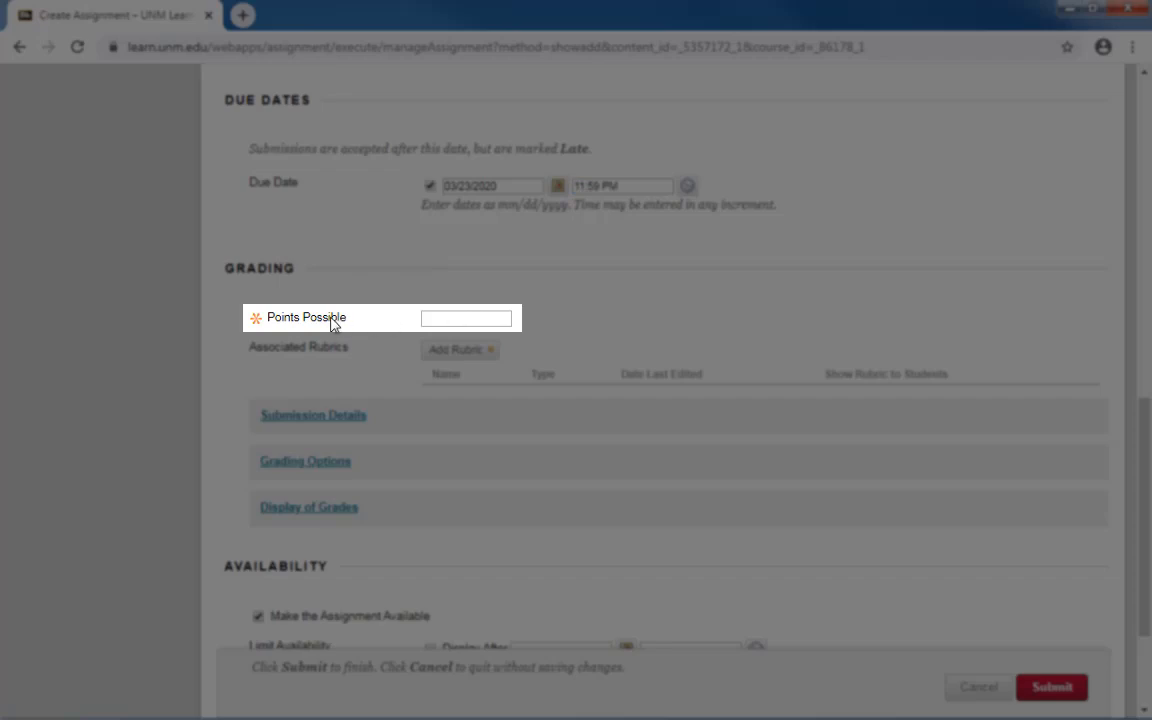
Step: Set the points possible to 100 and submit the new assignment
click(459, 319)
text(100)
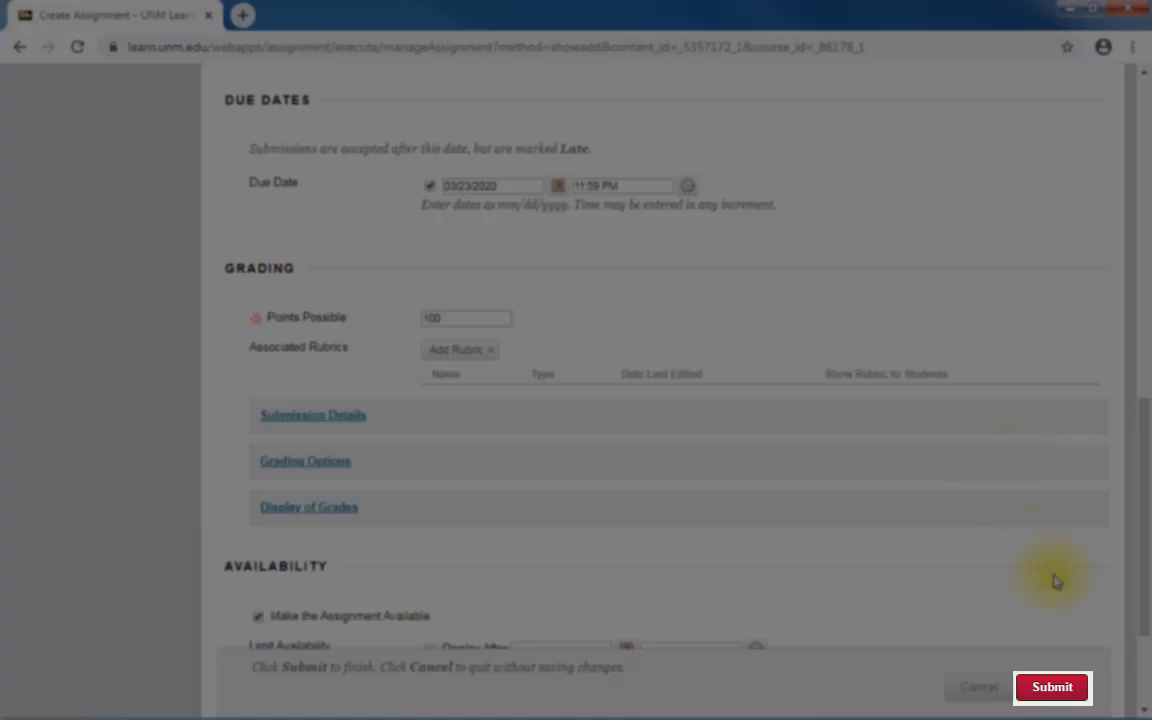
click(1068, 690)
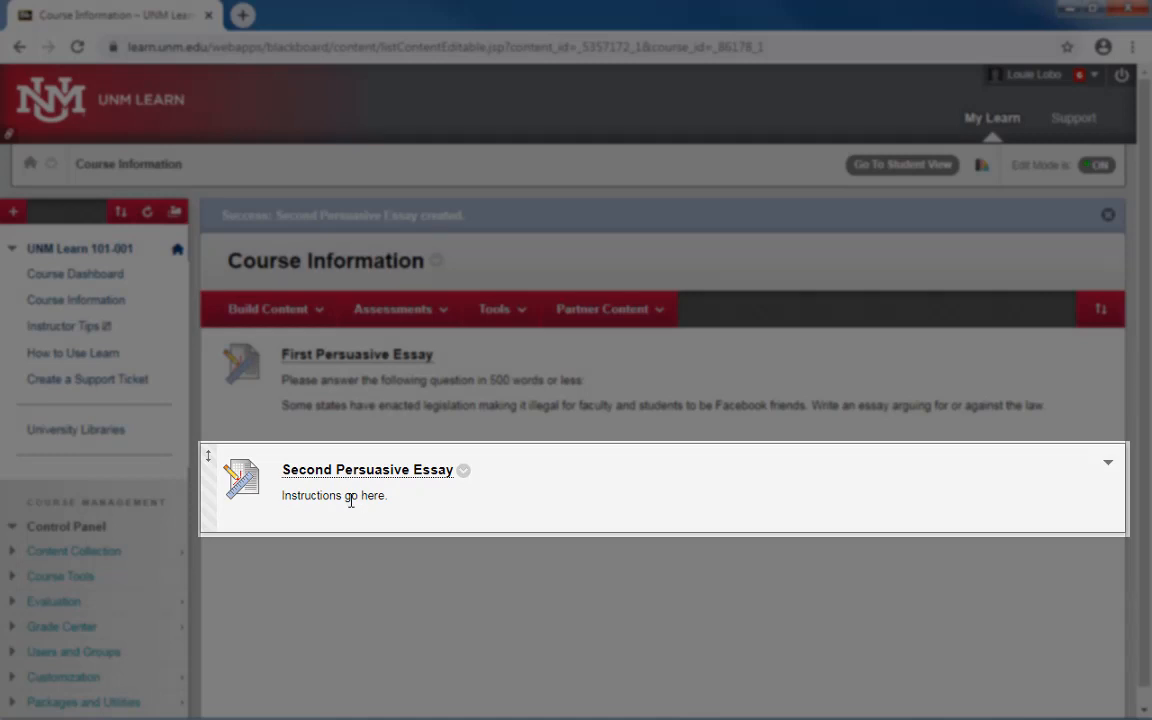
Step: Open the Second Persuasive Essay assignment for editing from the Course Information page
click(464, 480)
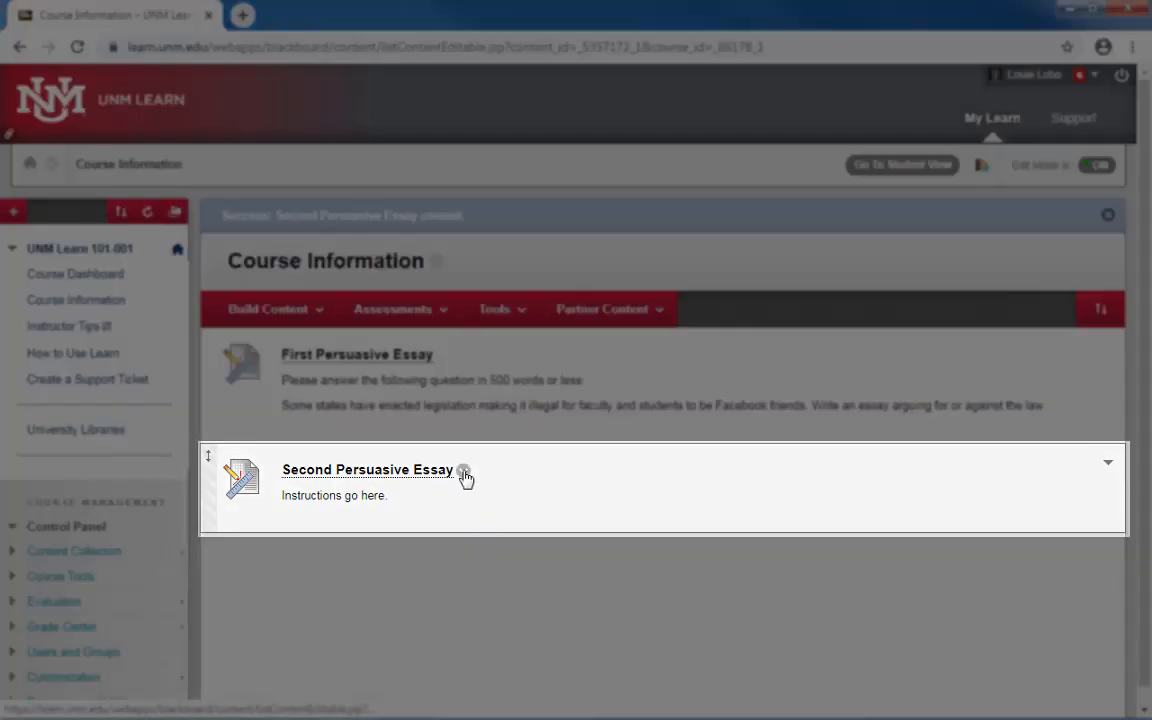
click(465, 476)
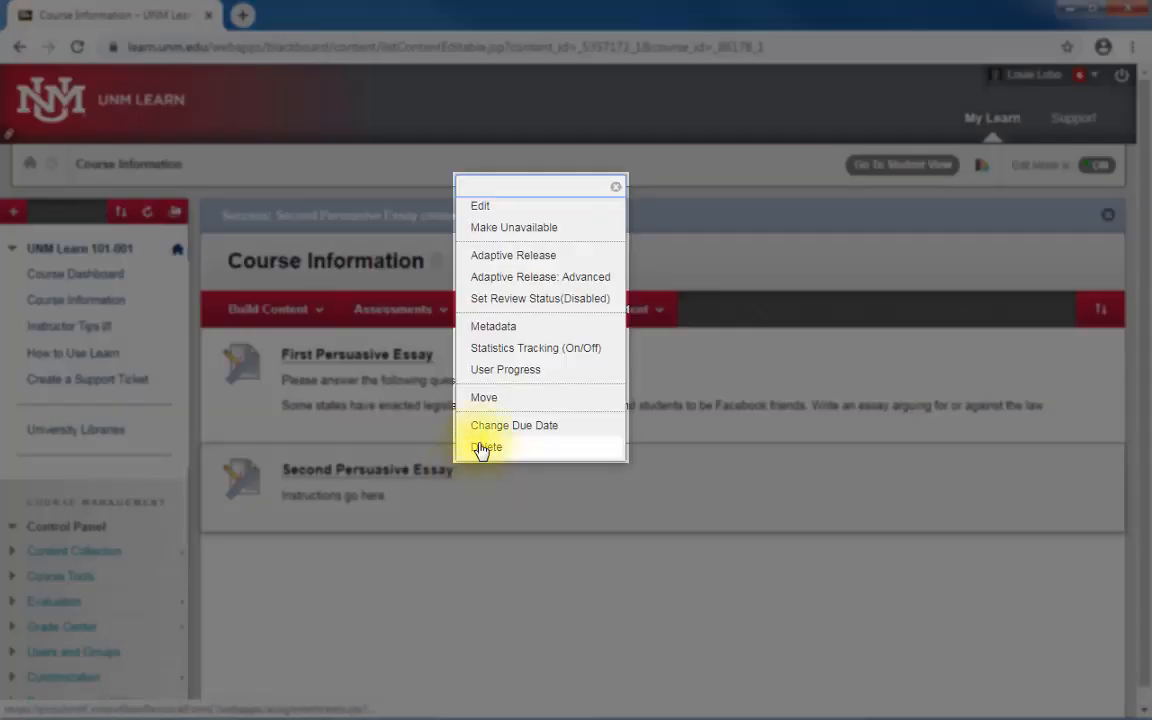
click(485, 207)
Step: Examine the assignment's instructions editor, file attachment options and the choices for adding a rubric
scroll(1000, 455, down, 5)
scroll(1008, 456, down, 1)
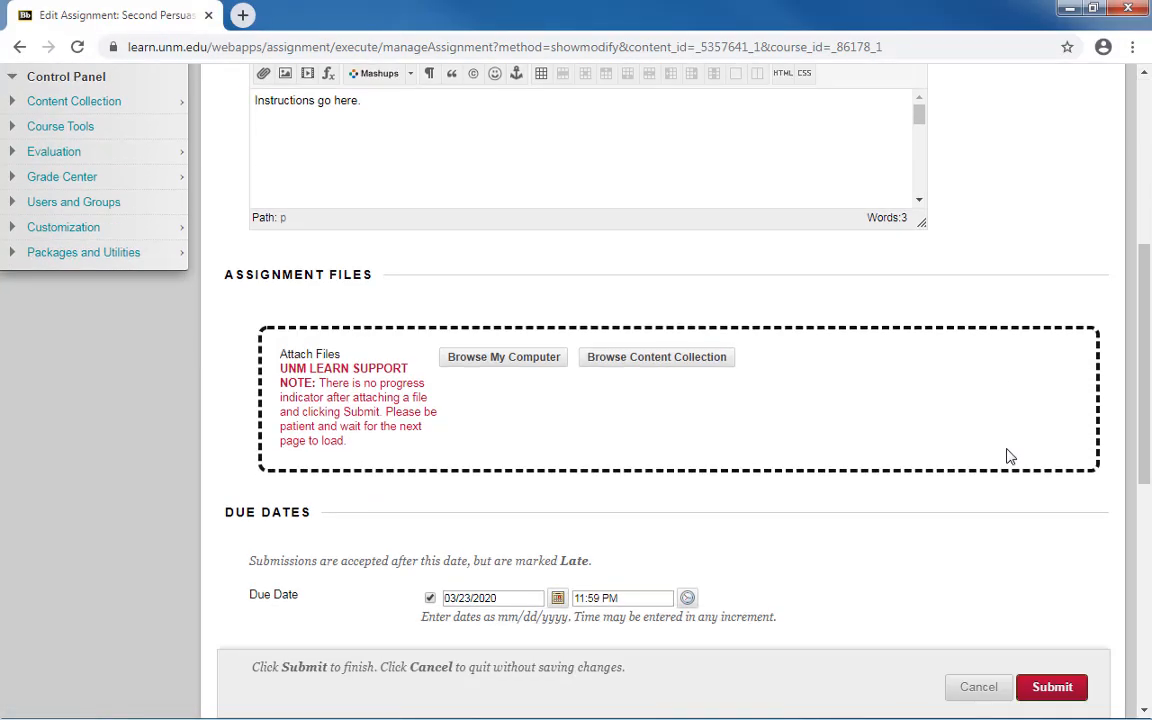
scroll(1005, 455, down, 2)
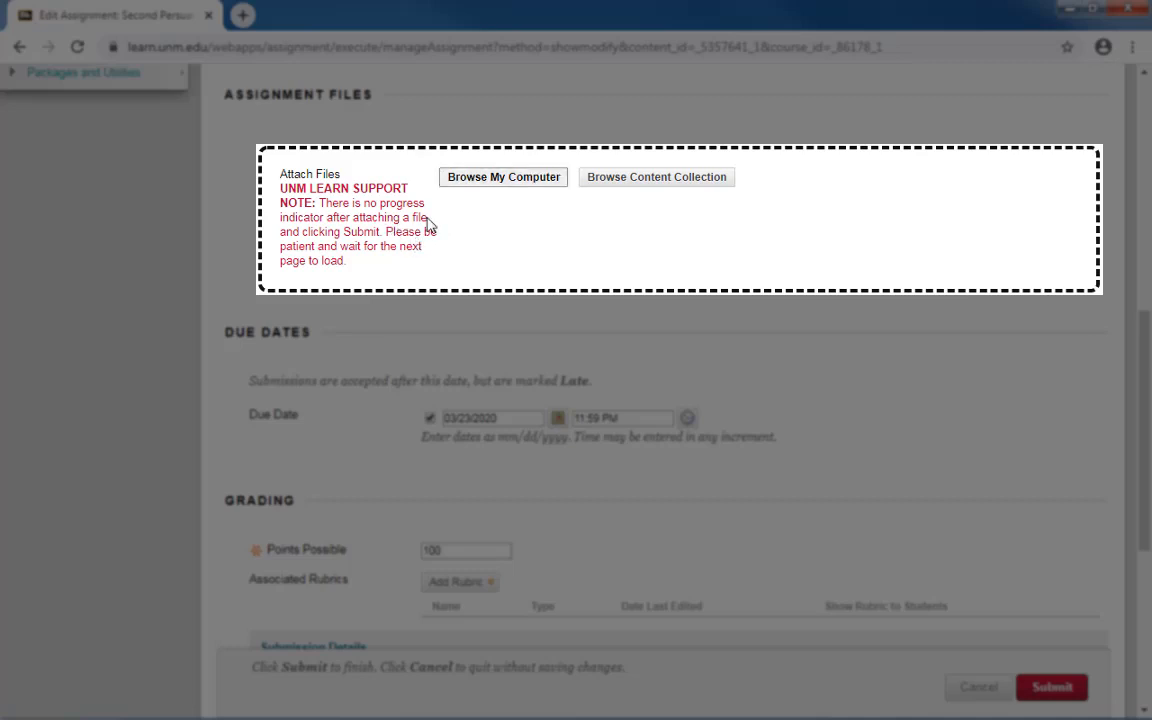
scroll(429, 225, up, 4)
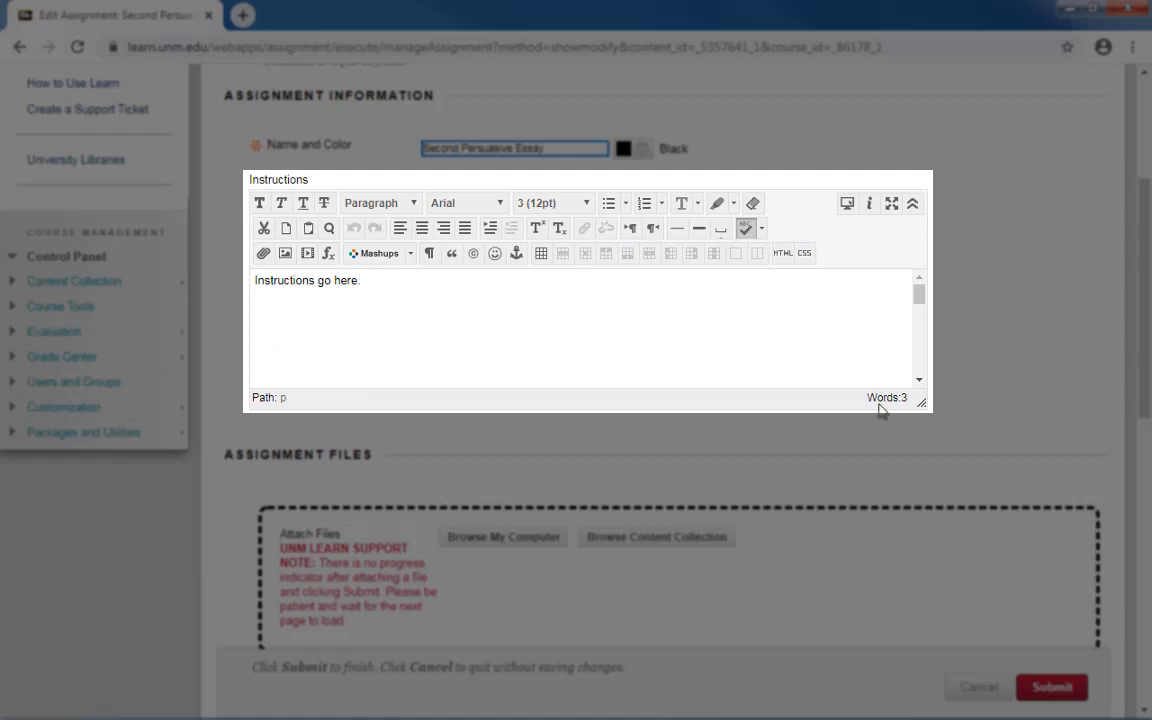
scroll(1008, 404, down, 1)
scroll(1005, 404, down, 3)
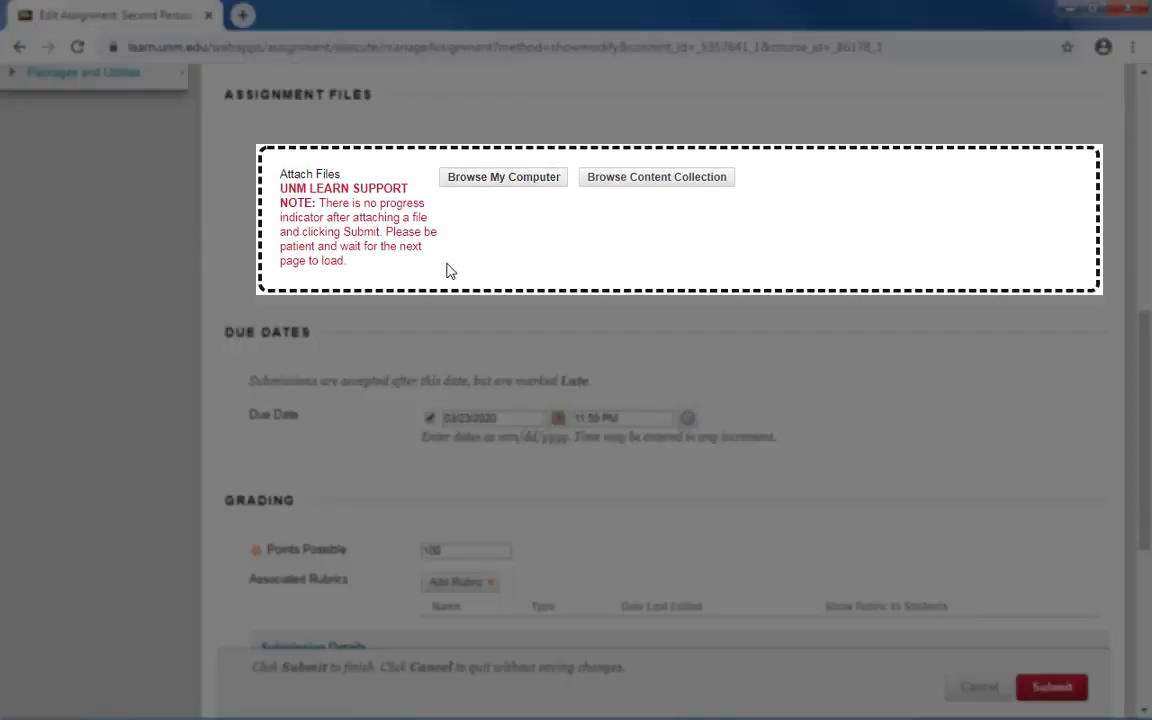
scroll(920, 347, down, 4)
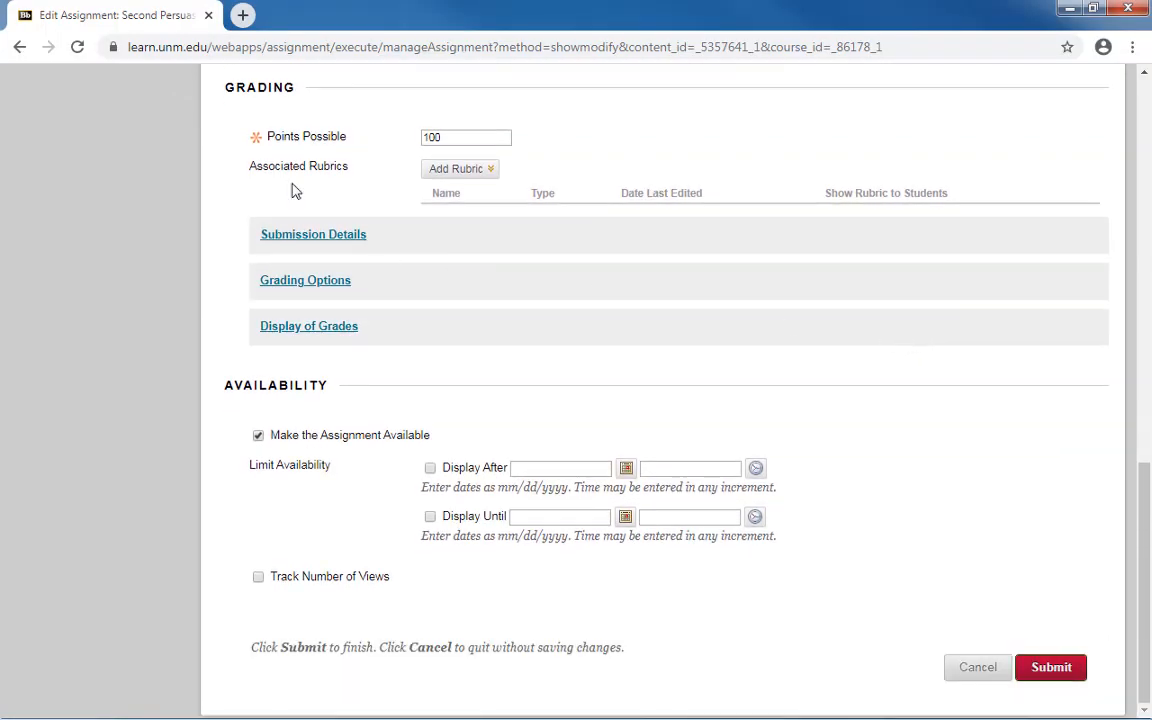
click(486, 172)
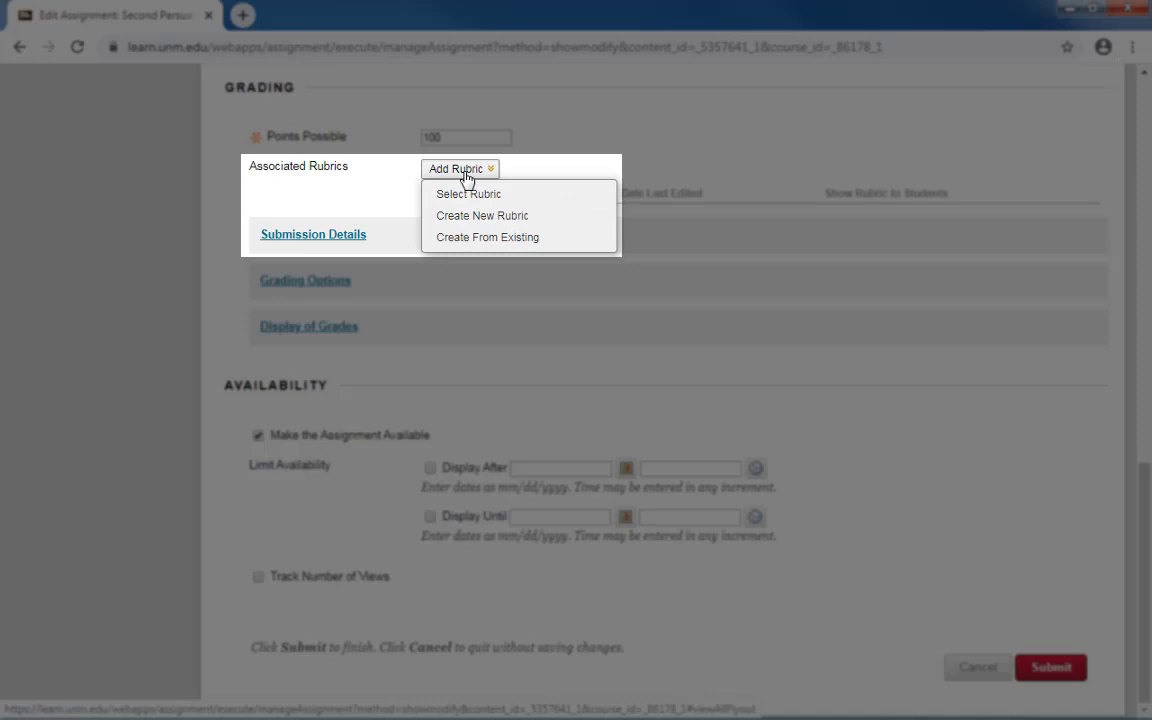
click(466, 175)
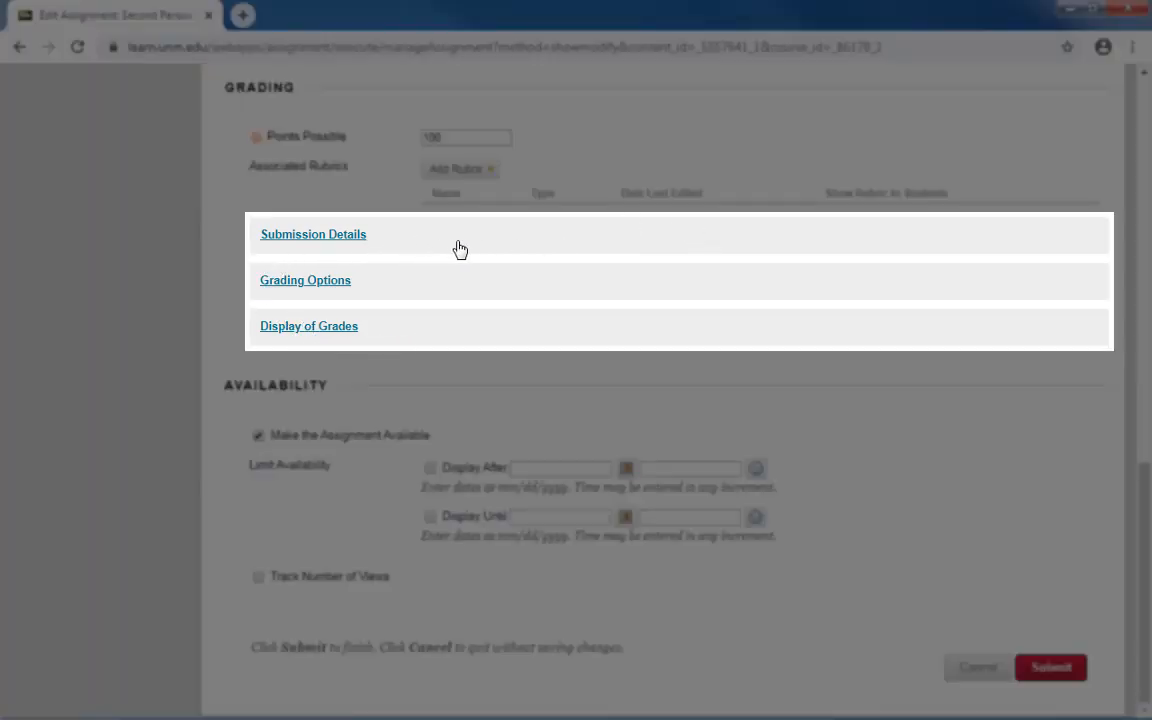
Step: Review the attempt choices in the submission details and enable checking submissions for plagiarism using SafeAssign
click(352, 240)
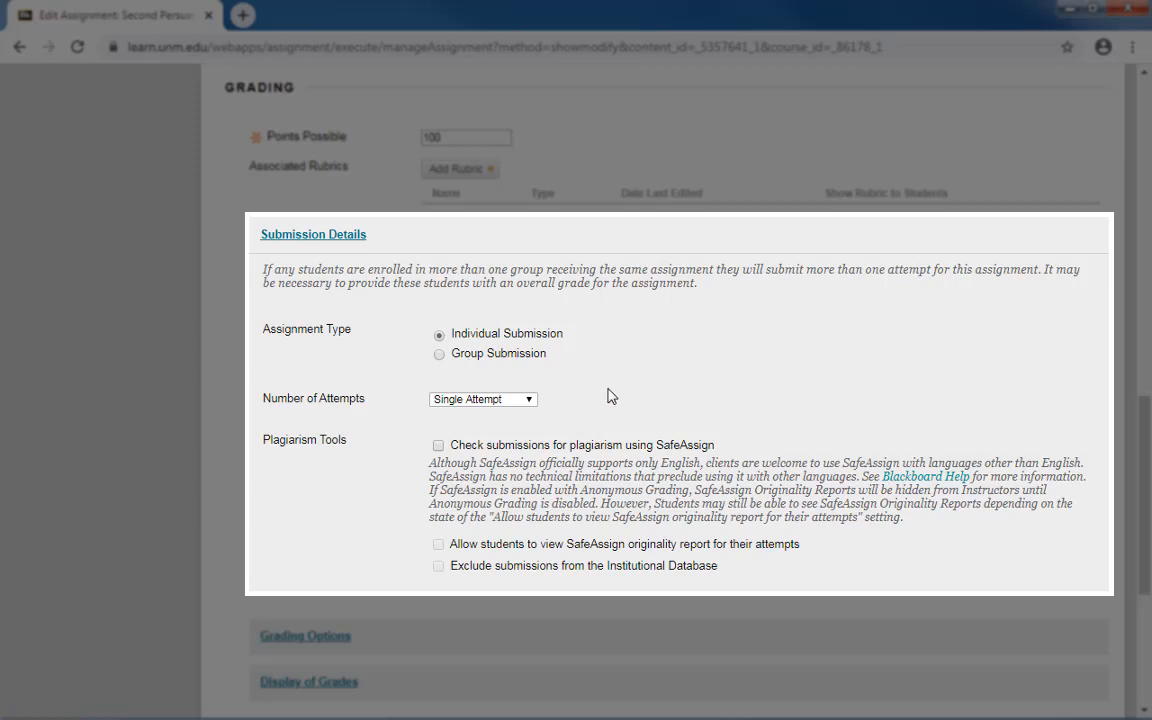
click(533, 401)
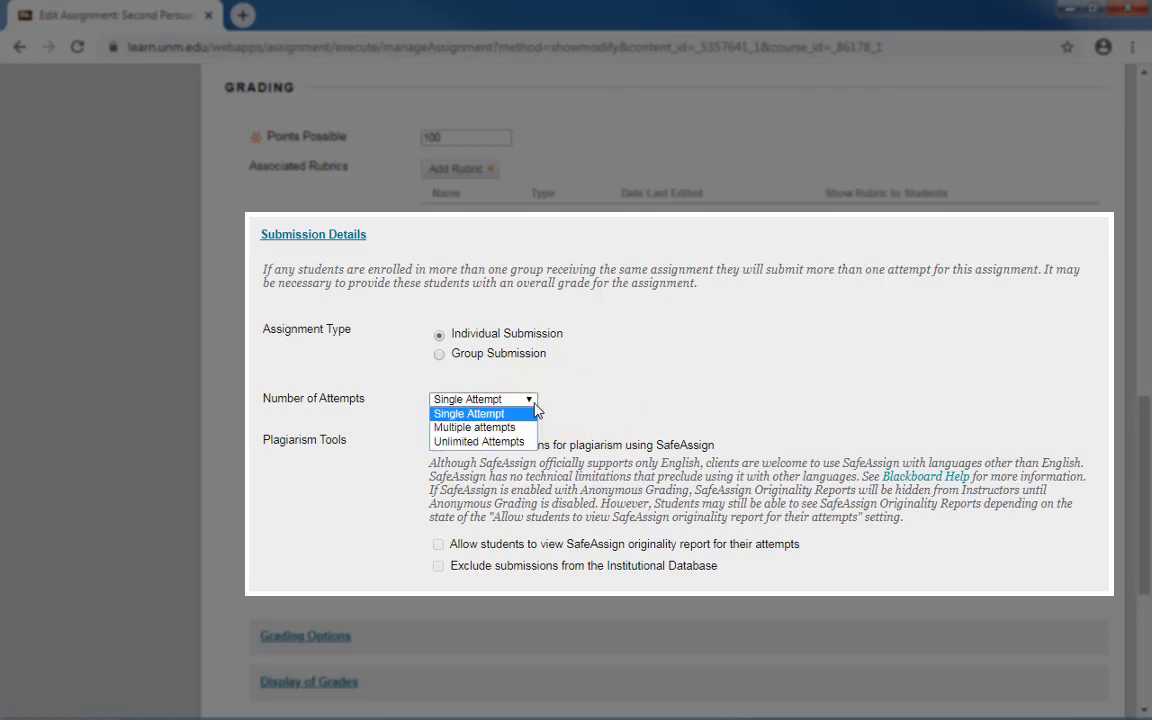
click(348, 510)
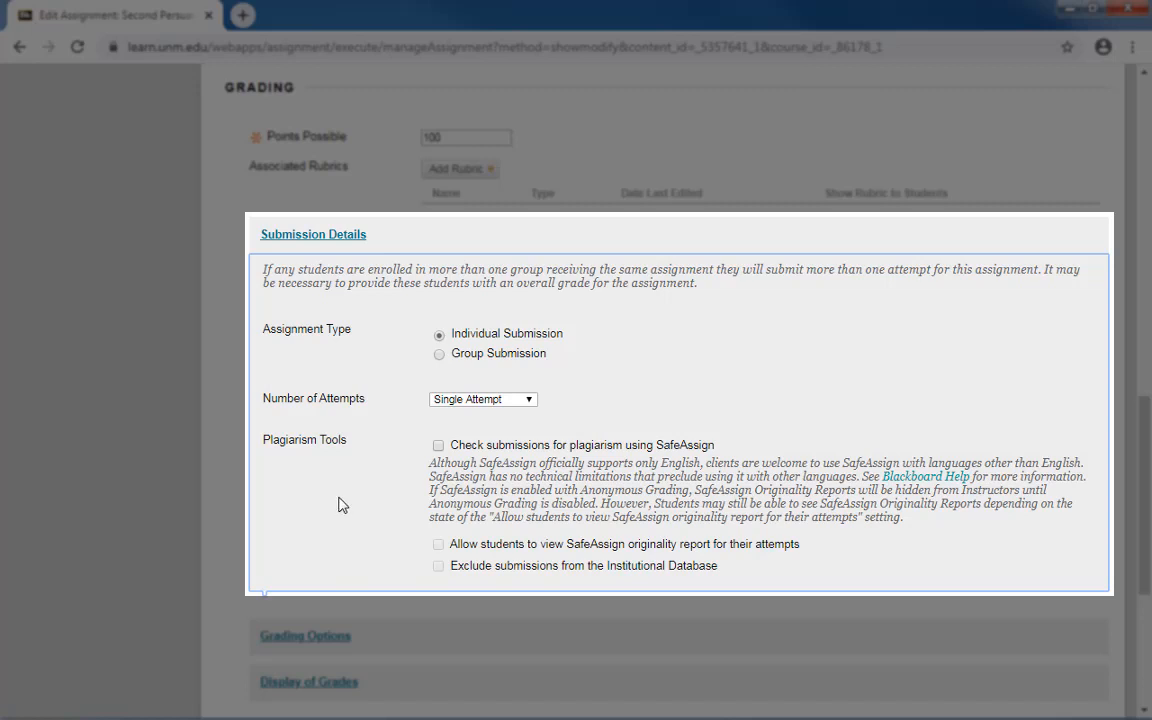
click(438, 445)
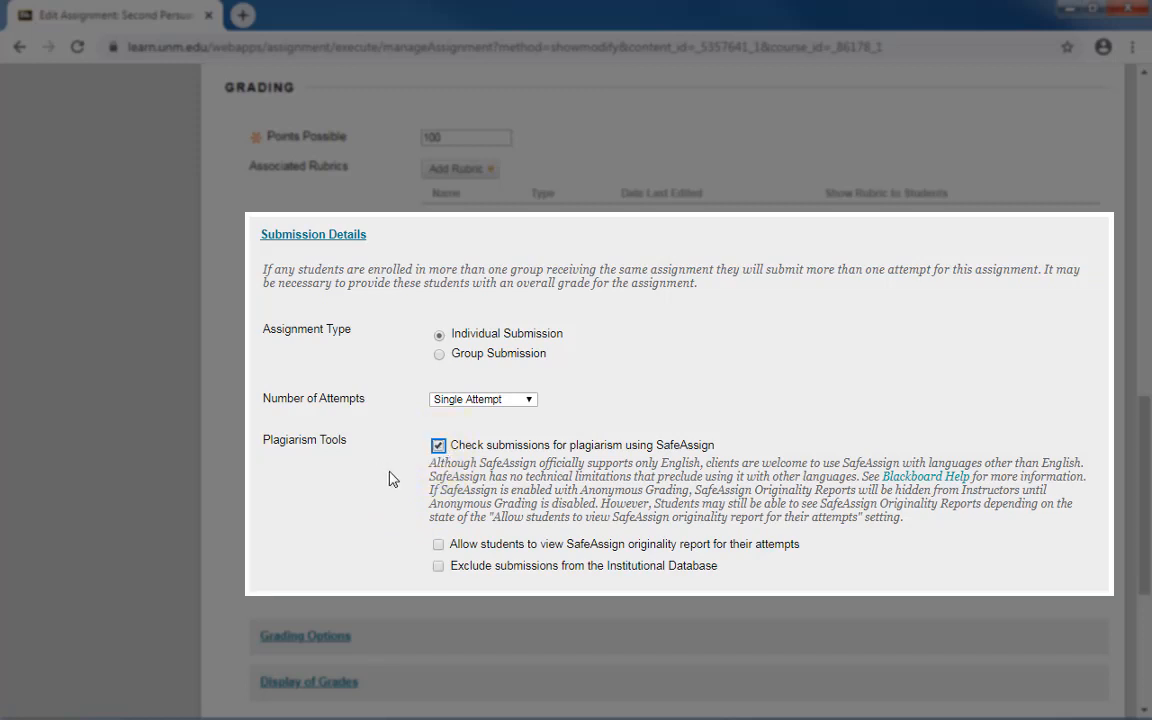
click(402, 446)
click(326, 236)
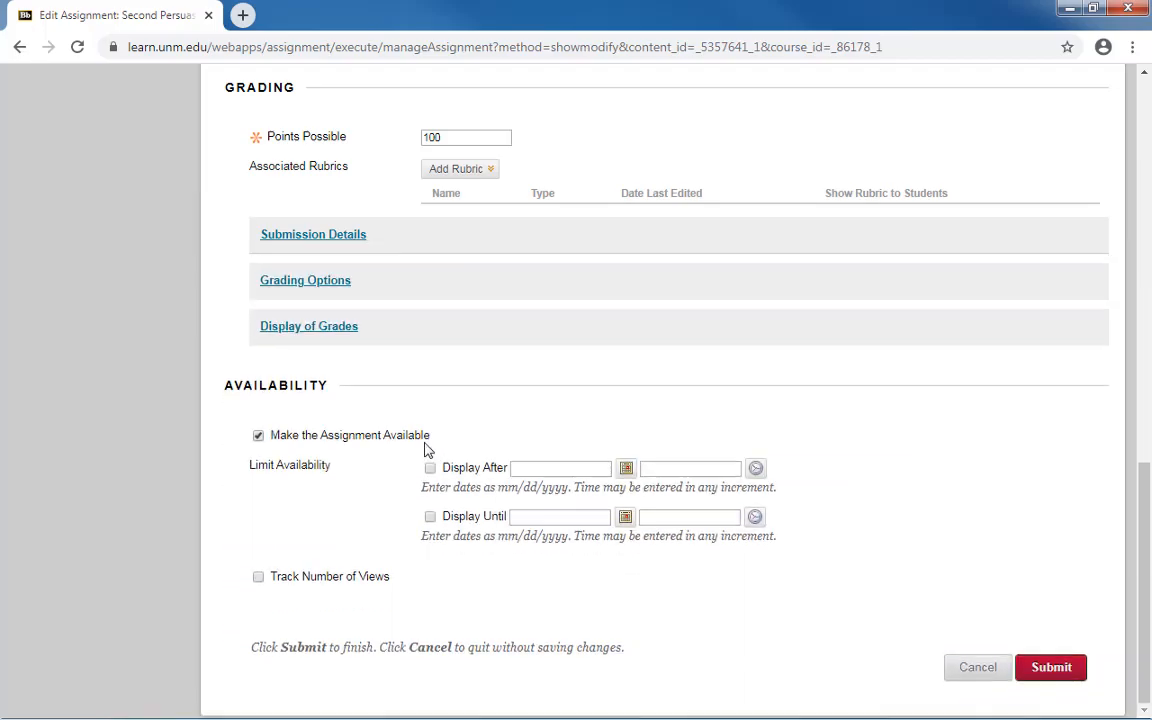
Step: Examine the anonymous and delegated grading options, and the grade display settings including the primary display formats
click(324, 284)
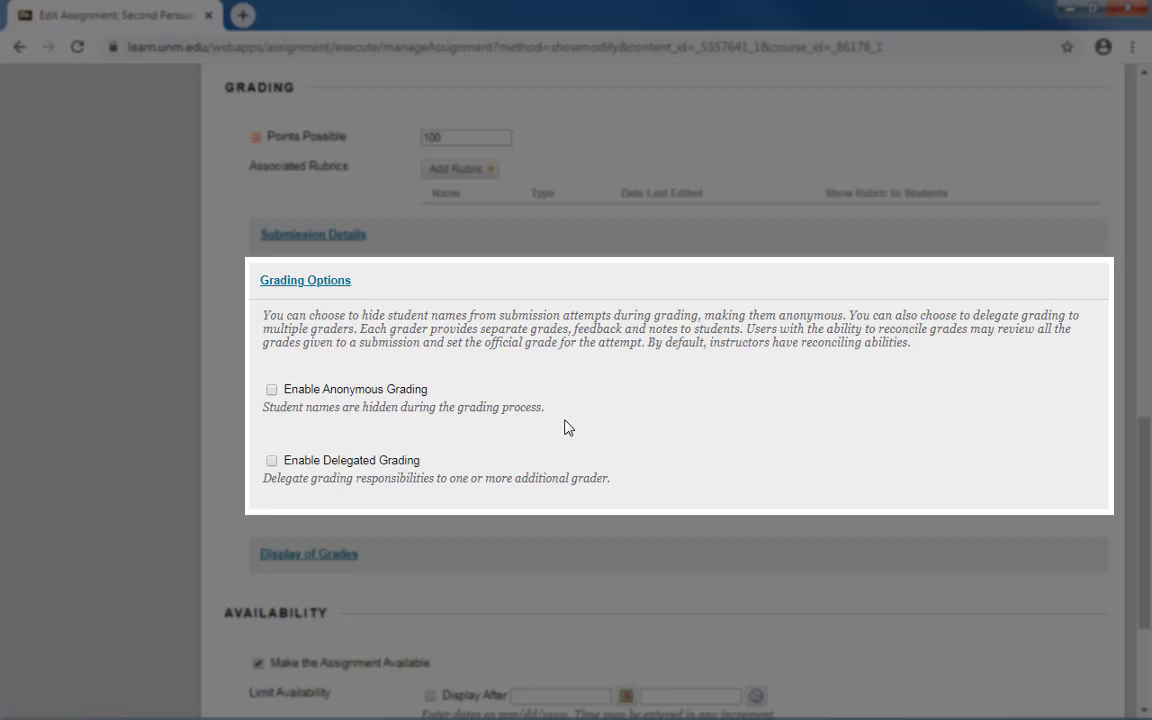
click(310, 281)
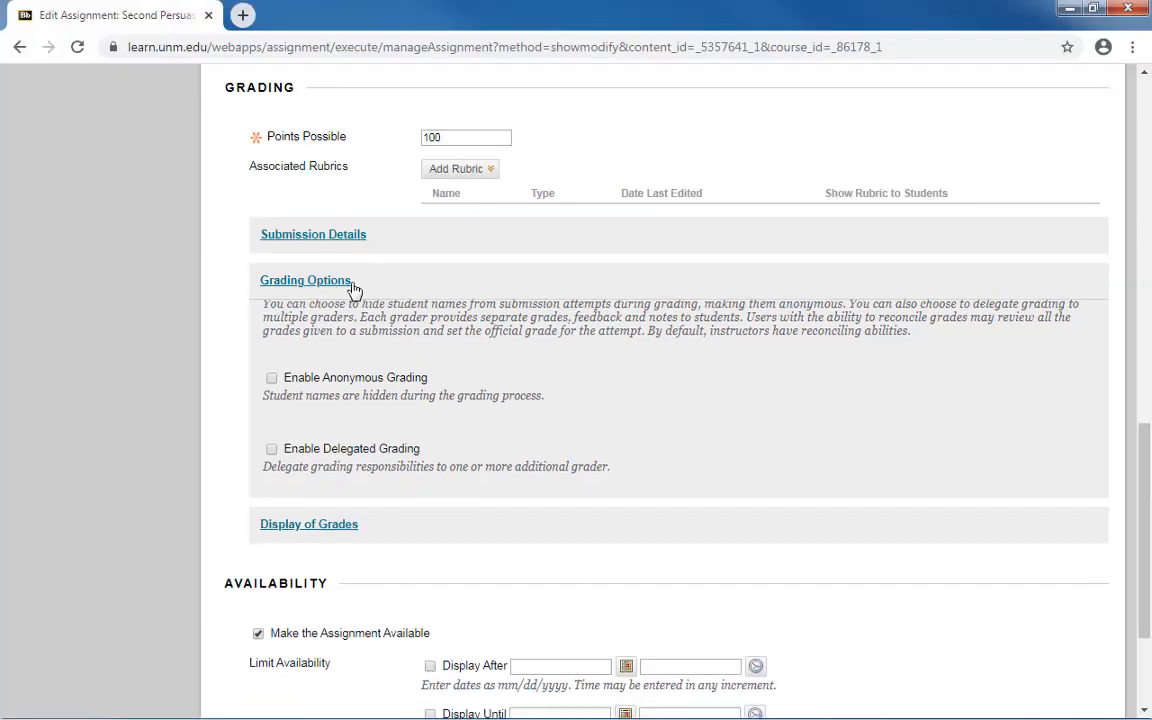
click(328, 331)
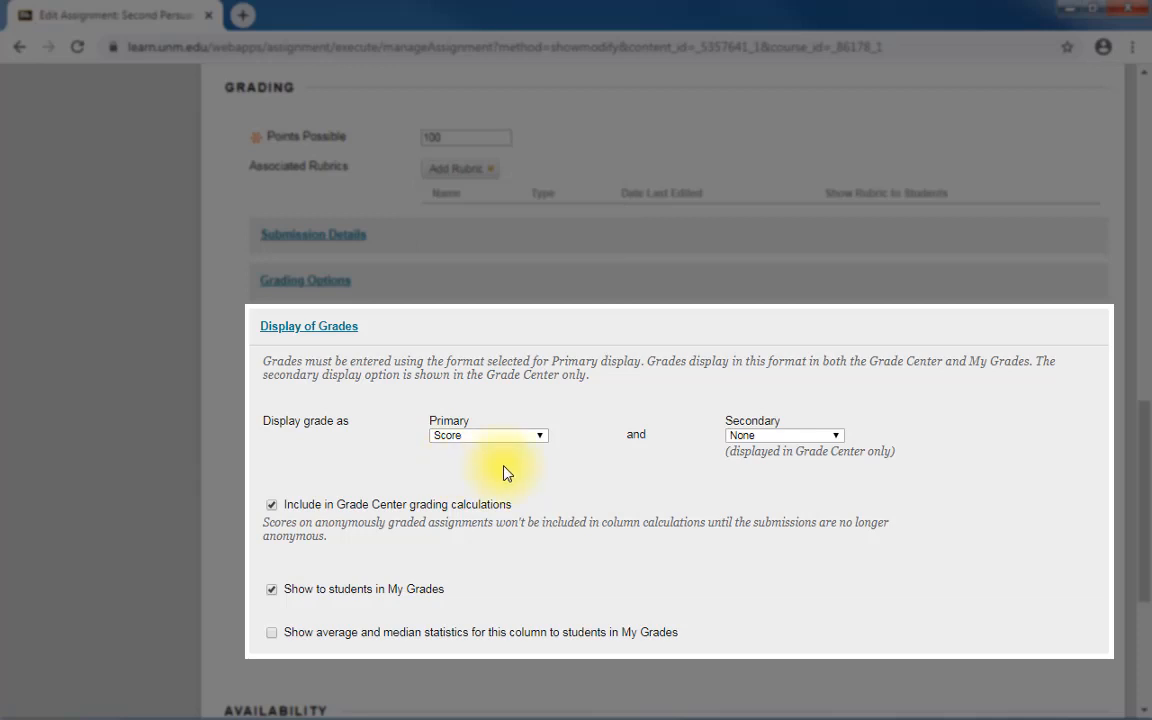
click(540, 438)
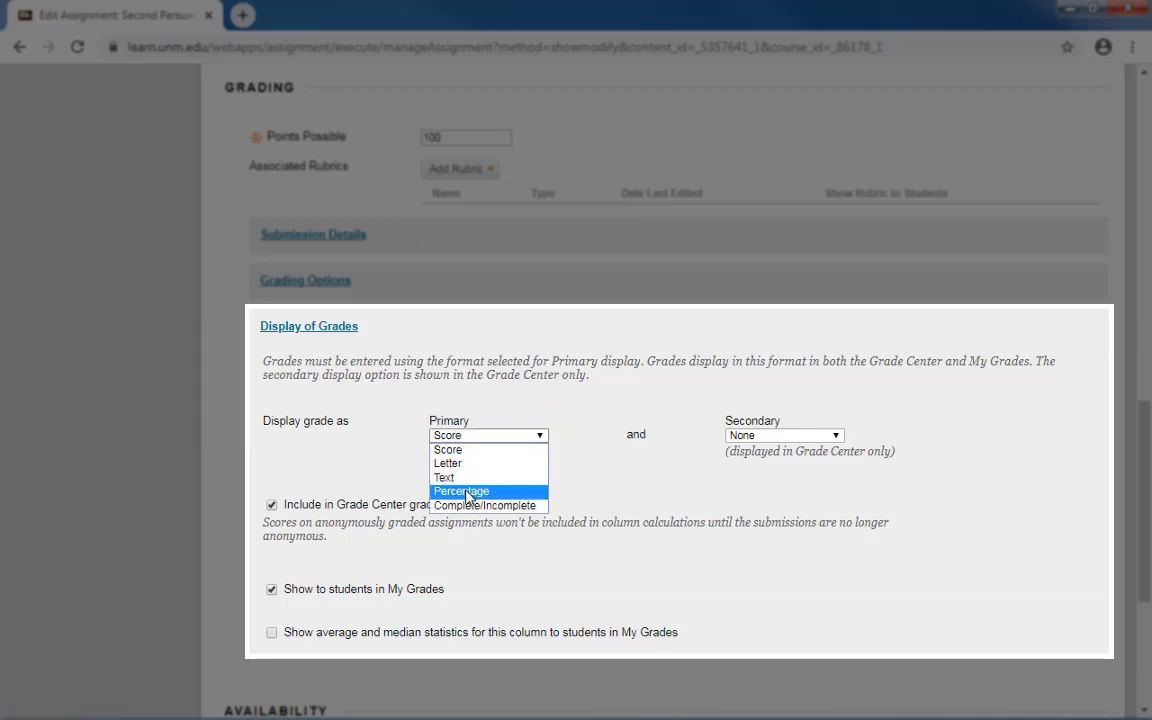
click(423, 462)
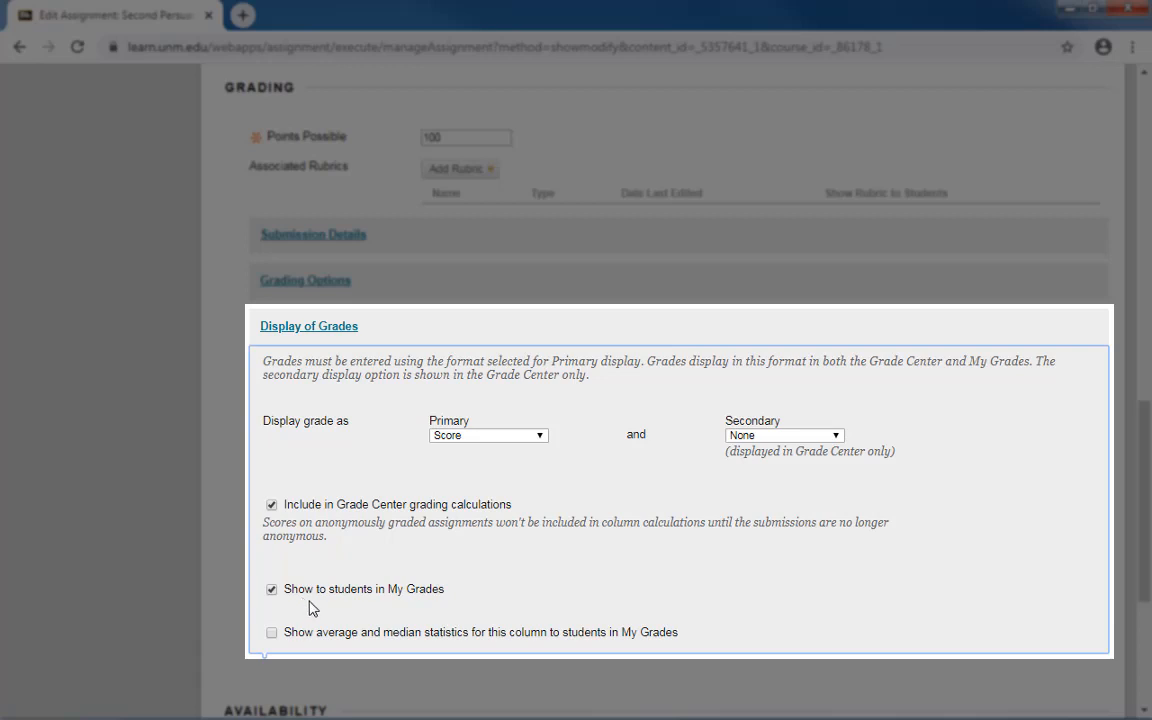
scroll(496, 442, down, 3)
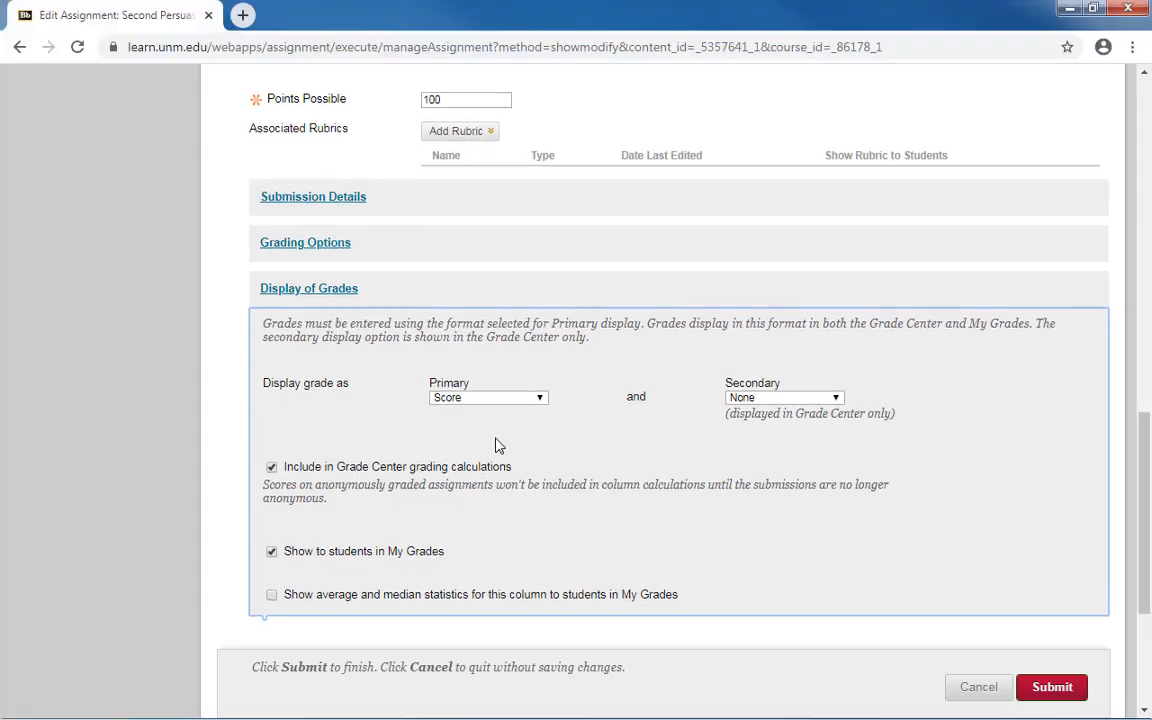